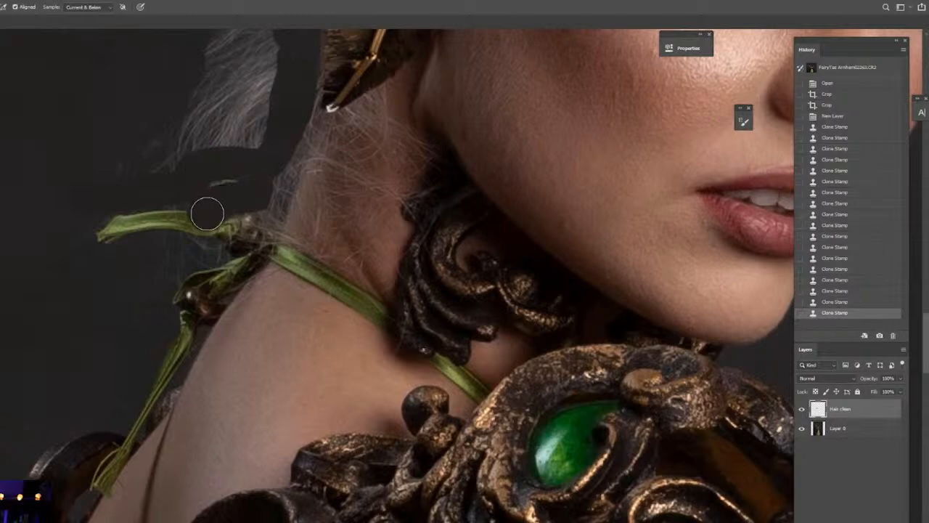
Clone out the stray flyaway hairs against the dark backdrop behind the neck on the Hair clean layer.
{"action": "mouse_move", "coordinate": [42, 183]}
{"action": "left_mouse_down"}
{"action": "mouse_move", "coordinate": [221, 160]}
{"action": "mouse_move", "coordinate": [91, 271]}
{"action": "mouse_move", "coordinate": [245, 339]}
{"action": "mouse_move", "coordinate": [74, 261]}
{"action": "mouse_move", "coordinate": [147, 146]}
{"action": "mouse_move", "coordinate": [126, 232]}
{"action": "left_mouse_up"}
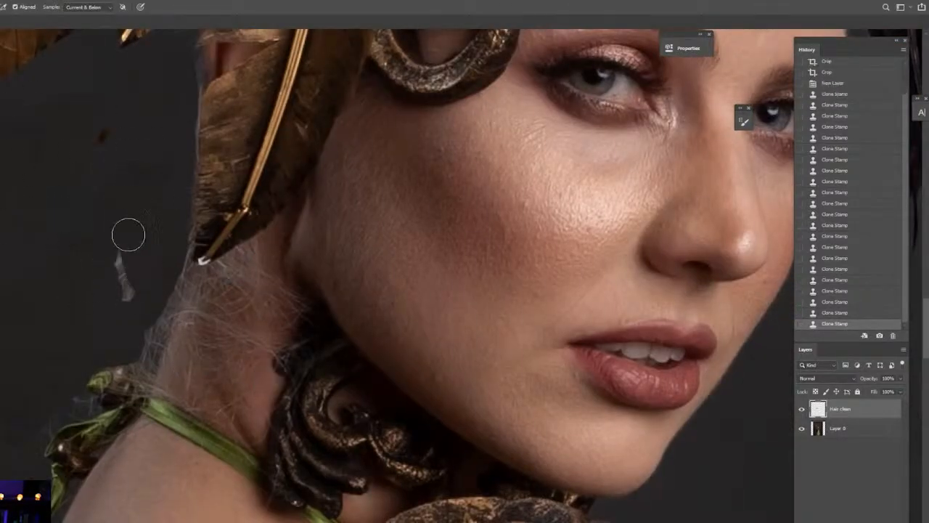
{"action": "left_click_drag", "start_coordinate": [125, 269], "coordinate": [132, 301]}
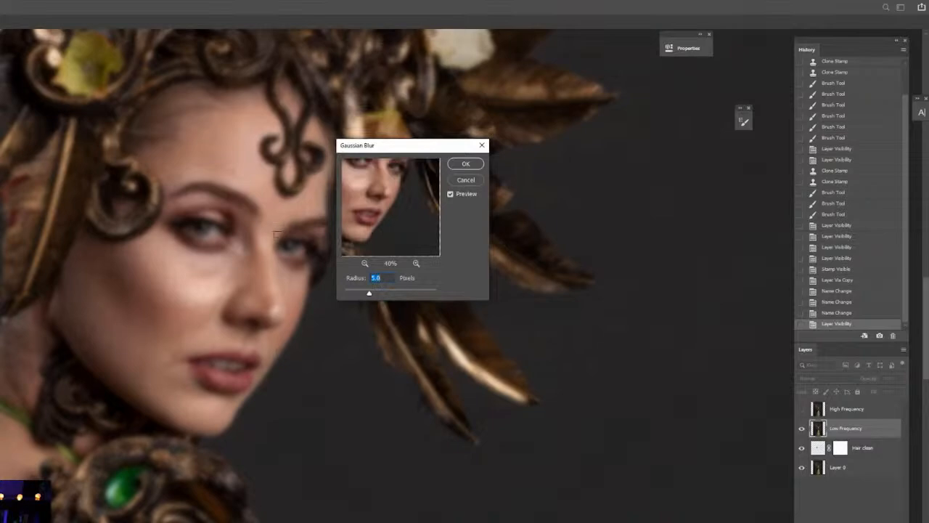
Cancel the Gaussian Blur and apply a Median filter to the Low Frequency layer instead.
{"action": "key", "text": "Escape"}
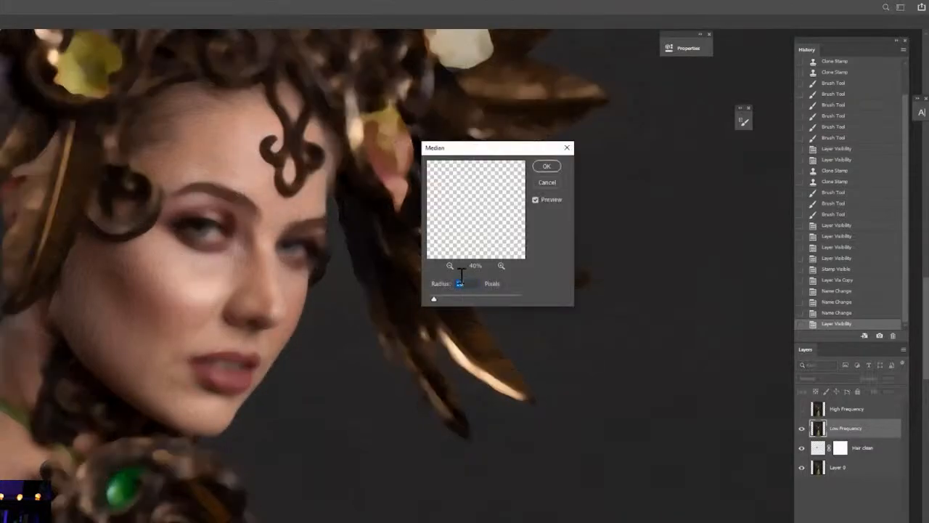
{"action": "key", "text": "Return"}
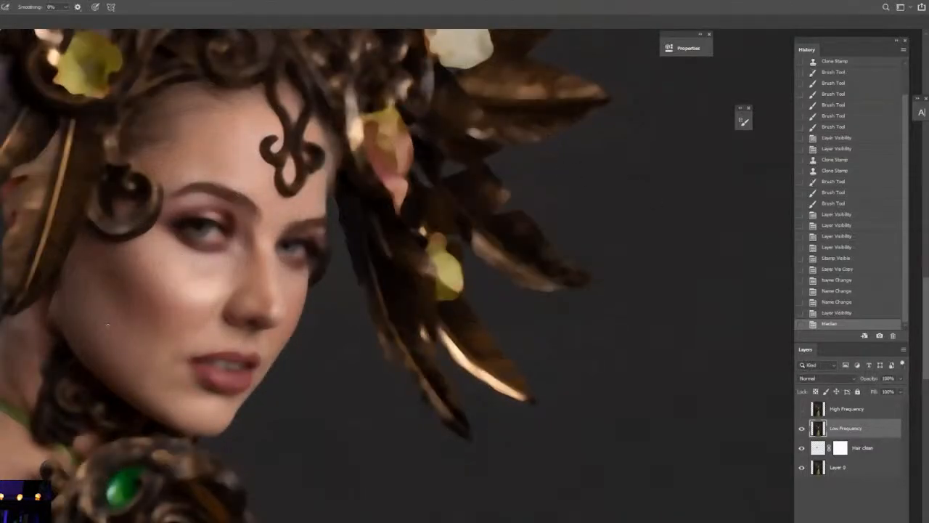
Show the High Frequency layer and run Apply Image on it with source layer Low Frequency, RGB inverted, Add blending, scale 2 and offset 0.
{"action": "left_click", "coordinate": [801, 409]}
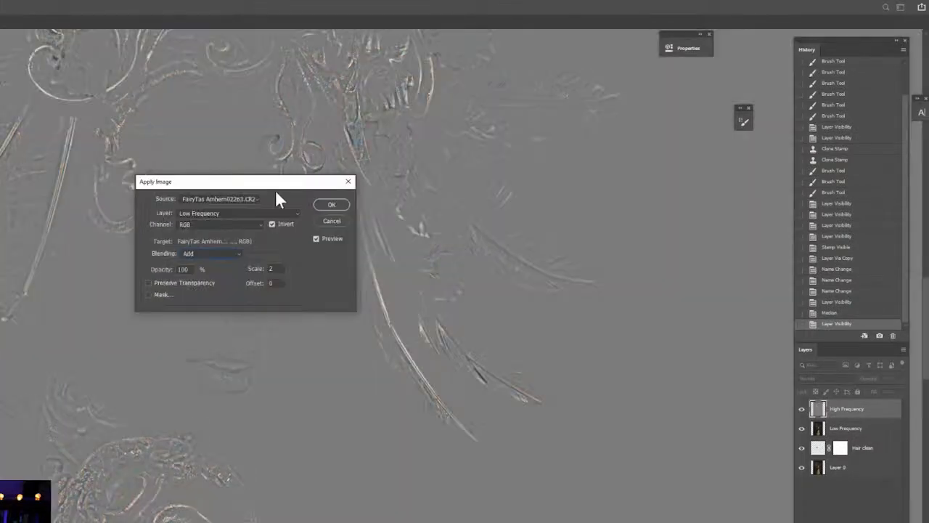
{"action": "left_click_drag", "start_coordinate": [278, 267], "coordinate": [583, 276]}
{"action": "left_click", "coordinate": [541, 222]}
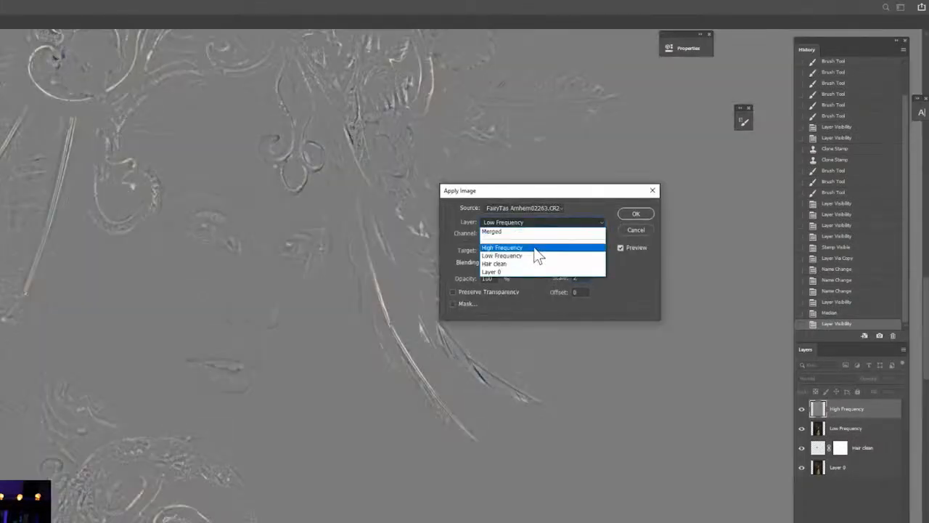
{"action": "left_click", "coordinate": [536, 255]}
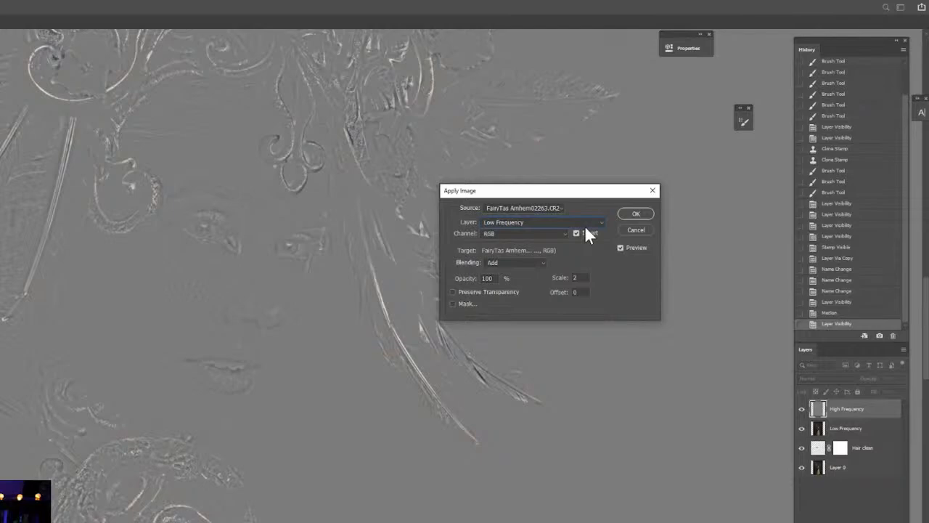
{"action": "left_click", "coordinate": [635, 213]}
Set the High Frequency layer's blend mode to Linear Light, comparing the image with the frequency layers hidden and shown.
{"action": "left_click", "coordinate": [827, 378]}
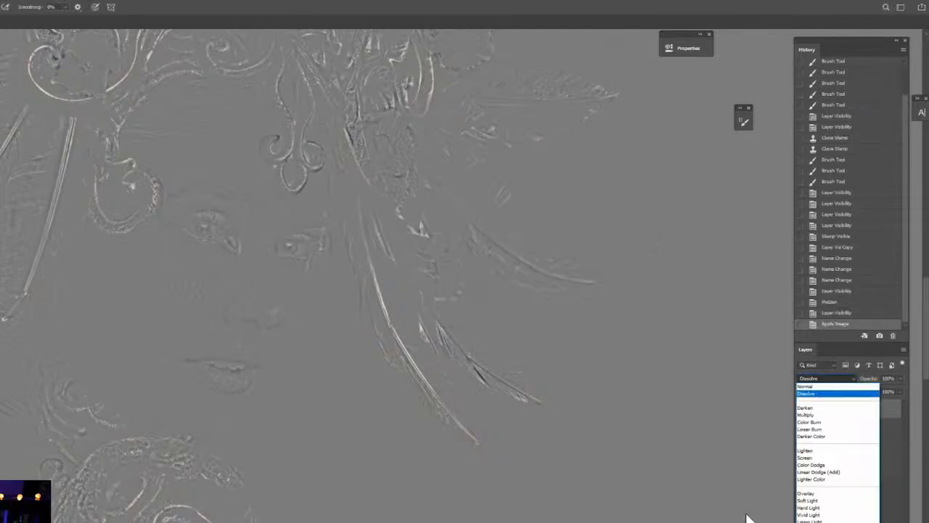
{"action": "left_click", "coordinate": [827, 508]}
{"action": "left_click", "coordinate": [802, 409]}
{"action": "left_click", "coordinate": [801, 409]}
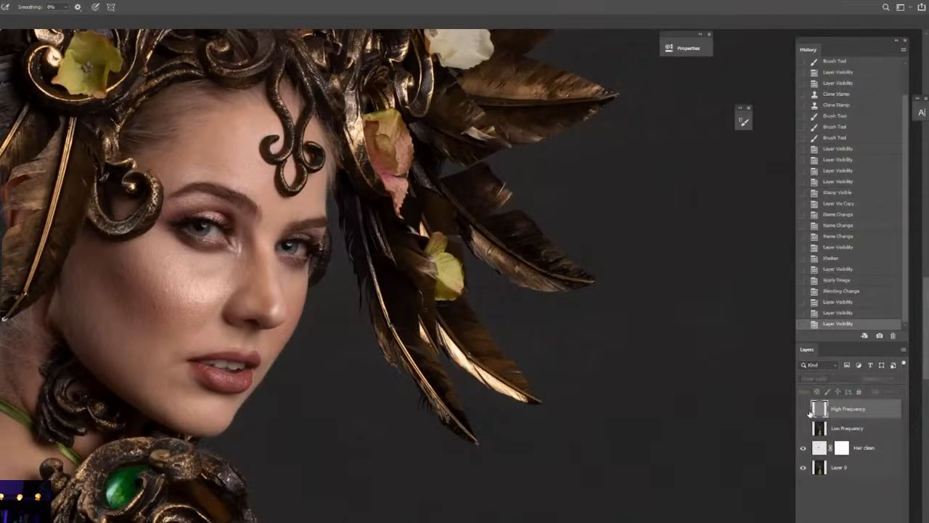
{"action": "left_click", "coordinate": [828, 379]}
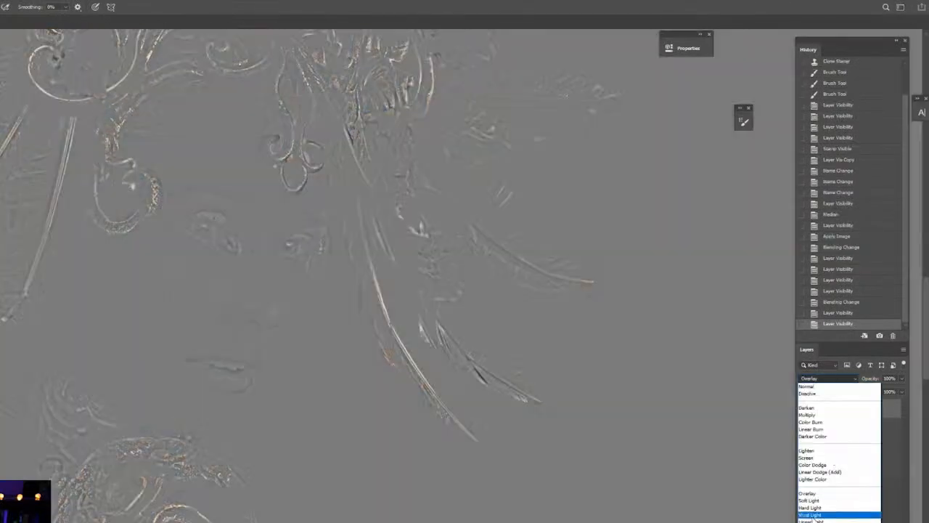
{"action": "left_click", "coordinate": [813, 520]}
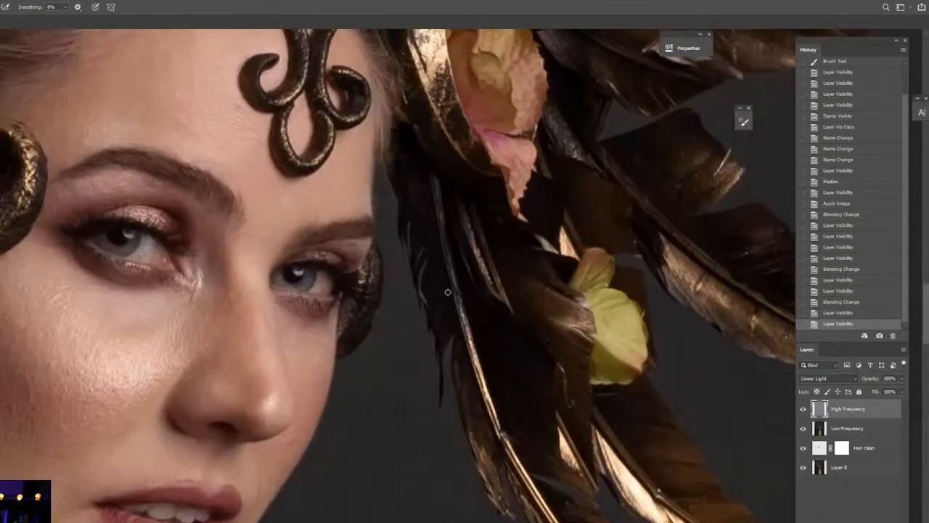
Set the Clone Stamp to sample Current Layer and retouch the skin texture around the eyes on the High Frequency layer.
{"action": "key", "text": "s"}
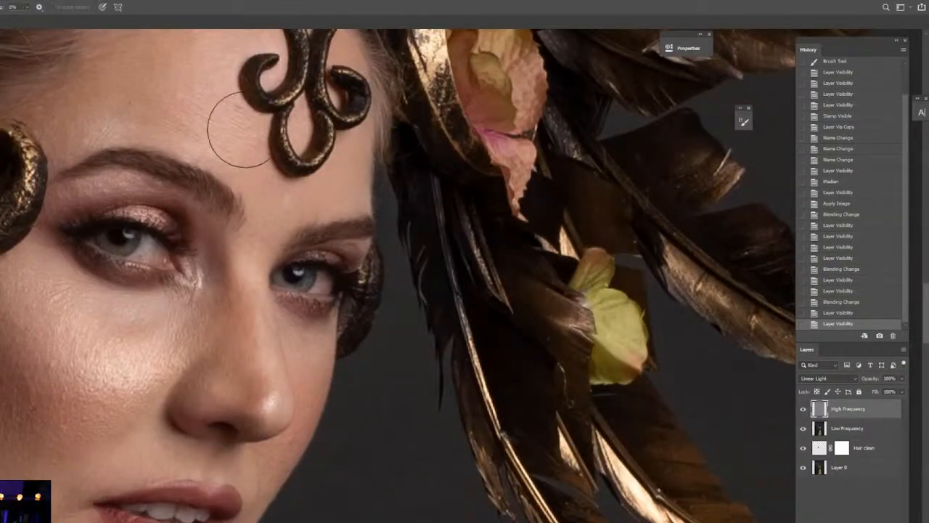
{"action": "left_click", "coordinate": [304, 83]}
{"action": "left_click", "coordinate": [83, 7]}
{"action": "left_click", "coordinate": [80, 12]}
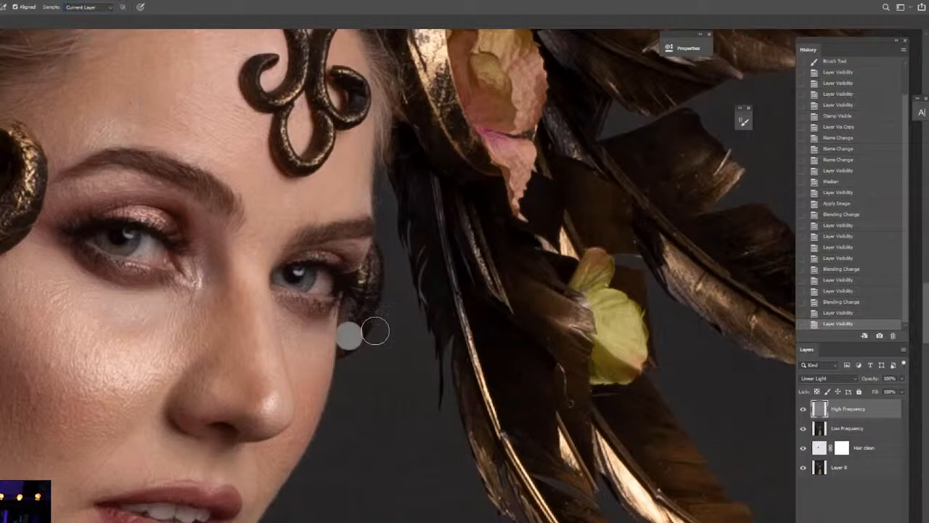
{"action": "scroll", "coordinate": [185, 272], "scroll_direction": "up", "scroll_amount": 3}
{"action": "left_click", "coordinate": [209, 248]}
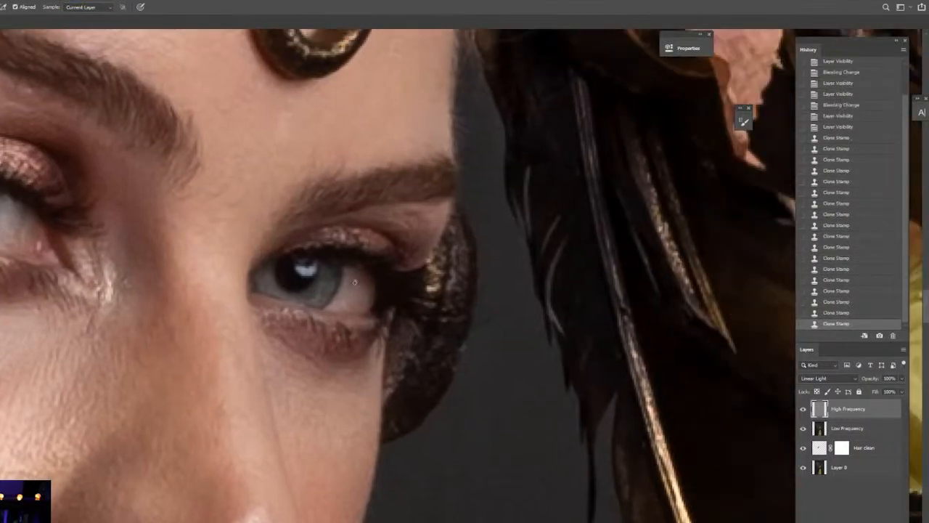
{"action": "left_click_drag", "start_coordinate": [465, 284], "coordinate": [352, 299]}
{"action": "mouse_move", "coordinate": [21, 222]}
{"action": "left_mouse_down"}
{"action": "mouse_move", "coordinate": [144, 250]}
{"action": "mouse_move", "coordinate": [248, 204]}
{"action": "left_mouse_up"}
{"action": "left_click_drag", "start_coordinate": [218, 290], "coordinate": [414, 167]}
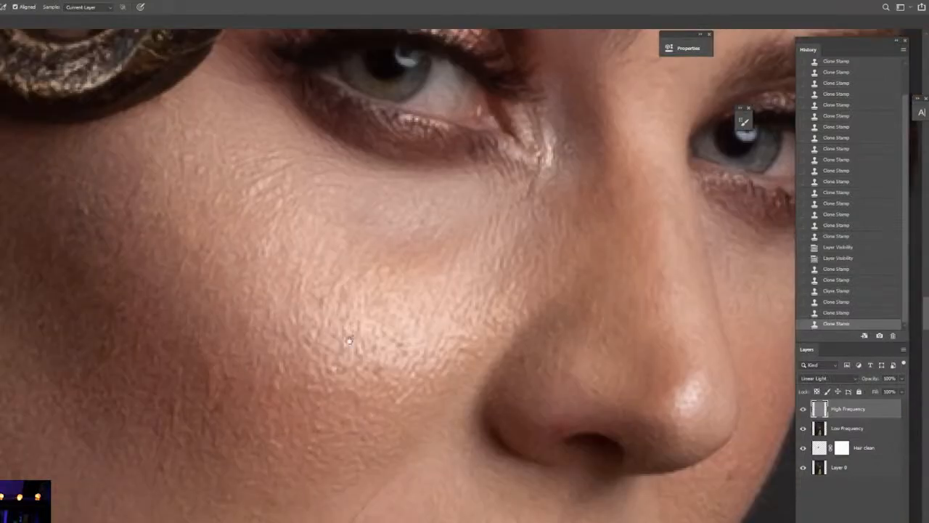
Clone clean skin texture over small flaws on the cheek and around the nose and mouth on the High Frequency layer.
{"action": "left_click_drag", "start_coordinate": [97, 231], "coordinate": [4, 168]}
{"action": "left_click_drag", "start_coordinate": [276, 401], "coordinate": [245, 321]}
{"action": "left_click_drag", "start_coordinate": [189, 413], "coordinate": [197, 394]}
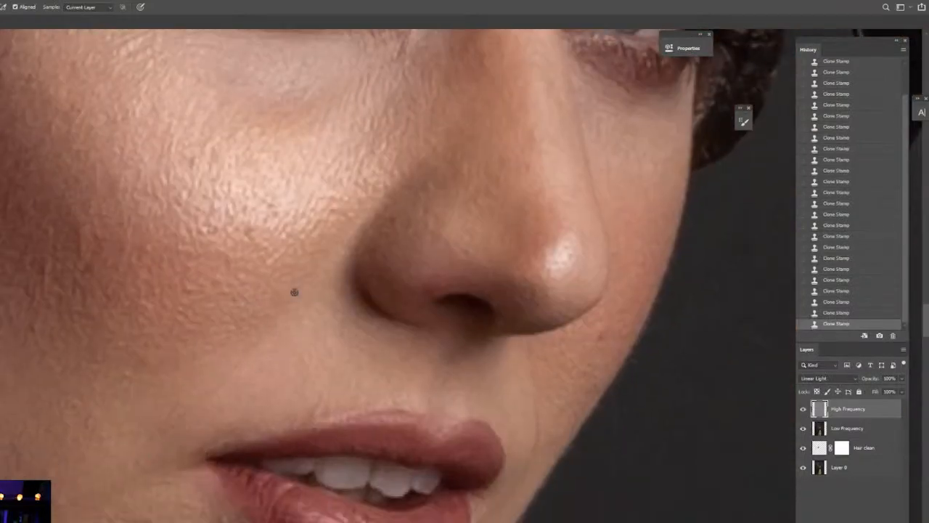
{"action": "left_click_drag", "start_coordinate": [58, 404], "coordinate": [196, 283]}
{"action": "left_click_drag", "start_coordinate": [87, 247], "coordinate": [79, 356]}
{"action": "left_click_drag", "start_coordinate": [109, 108], "coordinate": [77, 286]}
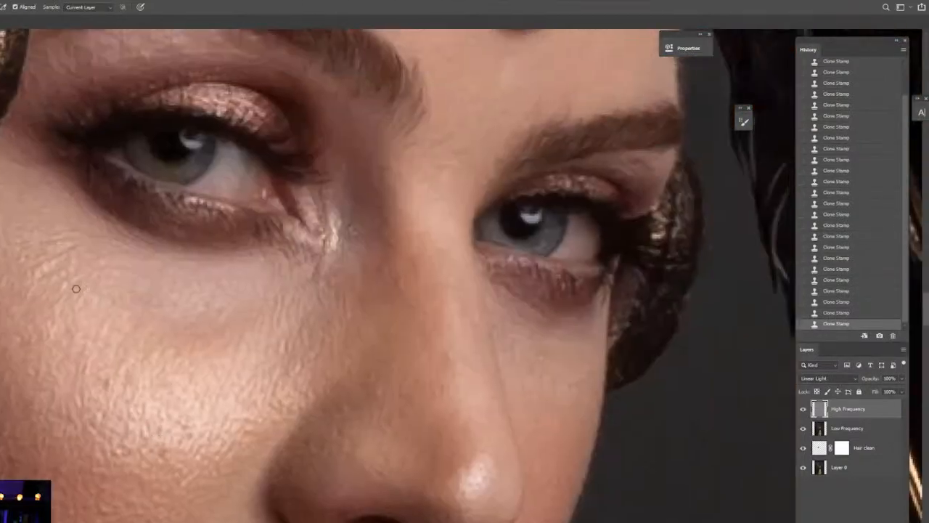
{"action": "scroll", "coordinate": [37, 250], "scroll_direction": "down", "scroll_amount": 2}
{"action": "scroll", "coordinate": [37, 251], "scroll_direction": "right", "scroll_amount": 5}
{"action": "scroll", "coordinate": [203, 224], "scroll_direction": "up", "scroll_amount": 8}
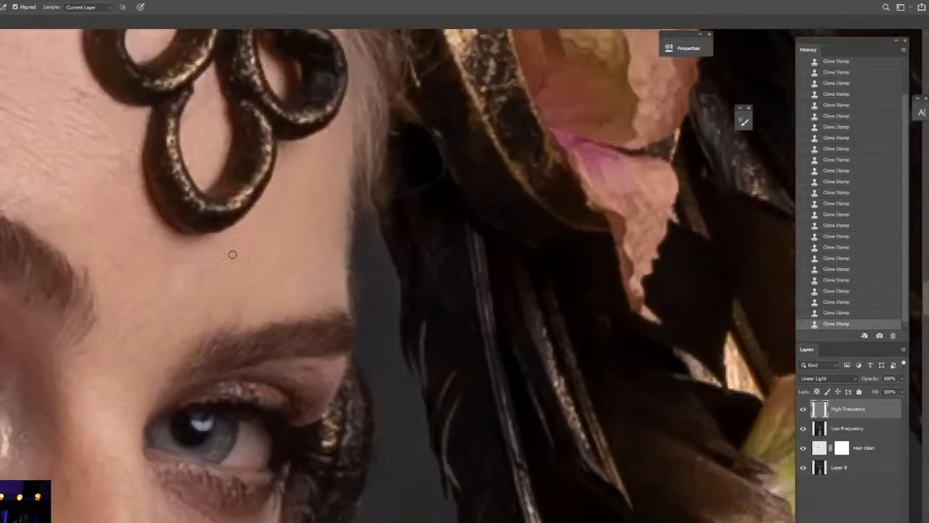
{"action": "scroll", "coordinate": [232, 255], "scroll_direction": "left", "scroll_amount": 5}
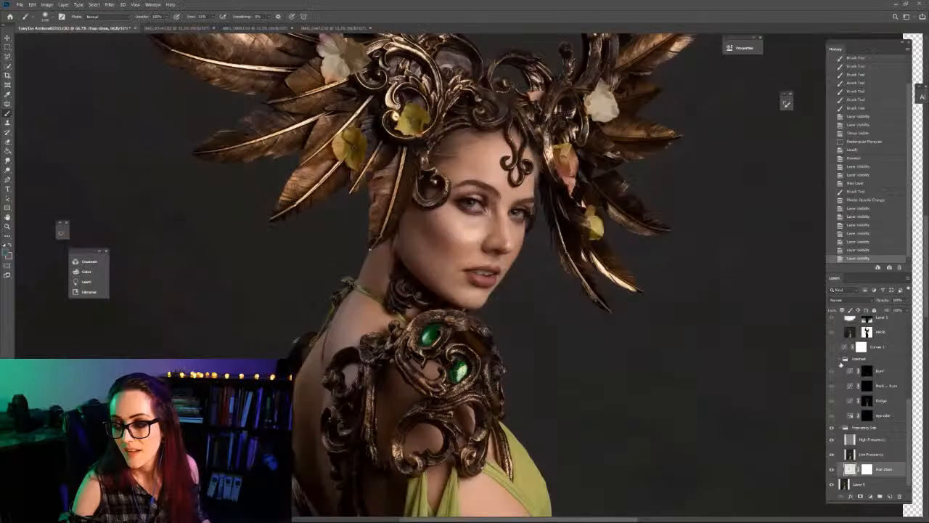
Show the Contrast group and reveal its eye color, Dodge, back burn and Burn layers one by one, comparing the Burn layer on and off.
{"action": "left_click", "coordinate": [833, 358]}
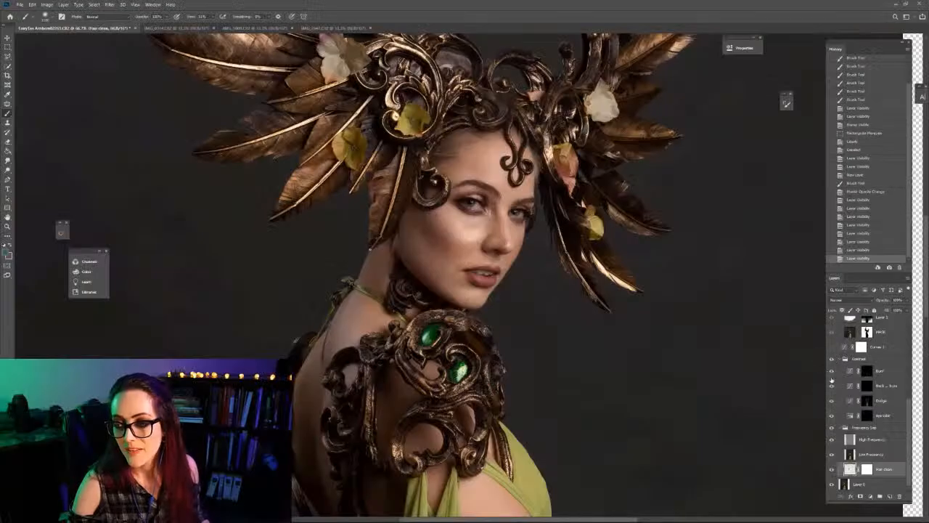
{"action": "left_click", "coordinate": [833, 415]}
{"action": "left_click", "coordinate": [833, 414]}
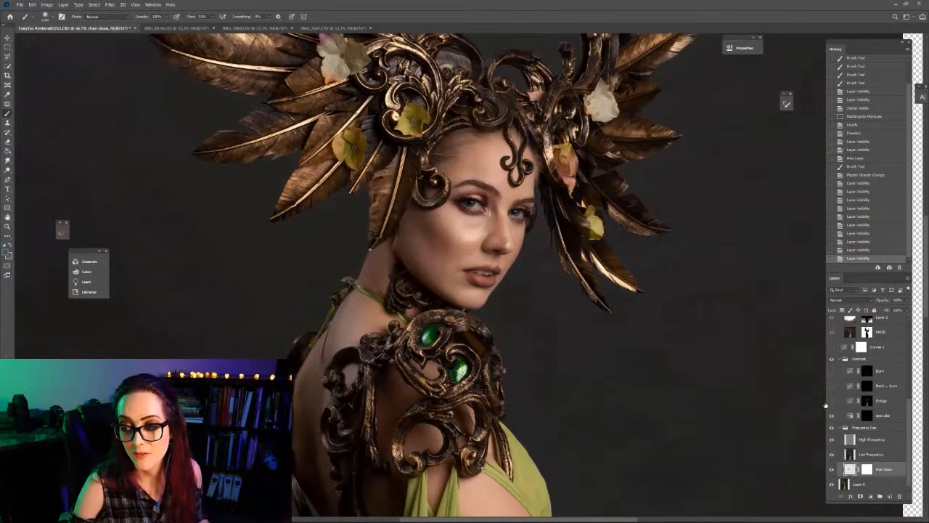
{"action": "left_click", "coordinate": [832, 400]}
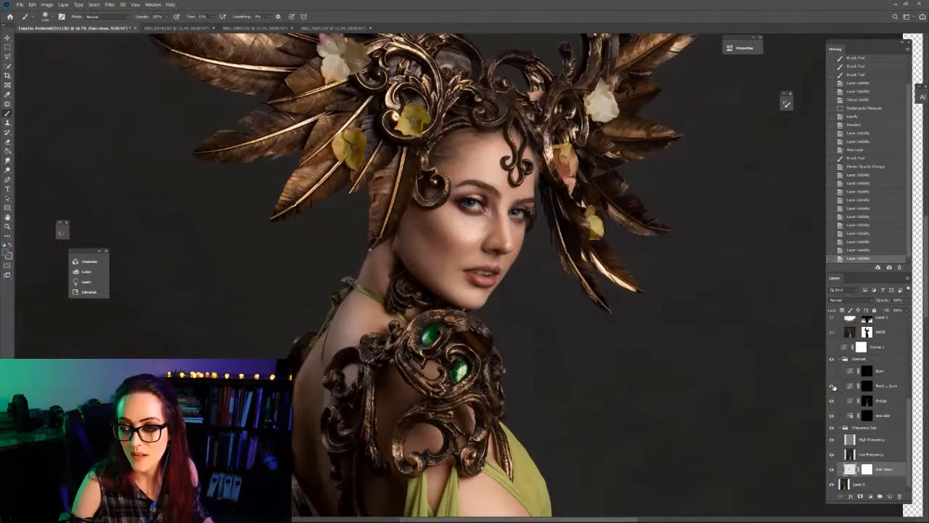
{"action": "left_click", "coordinate": [832, 386]}
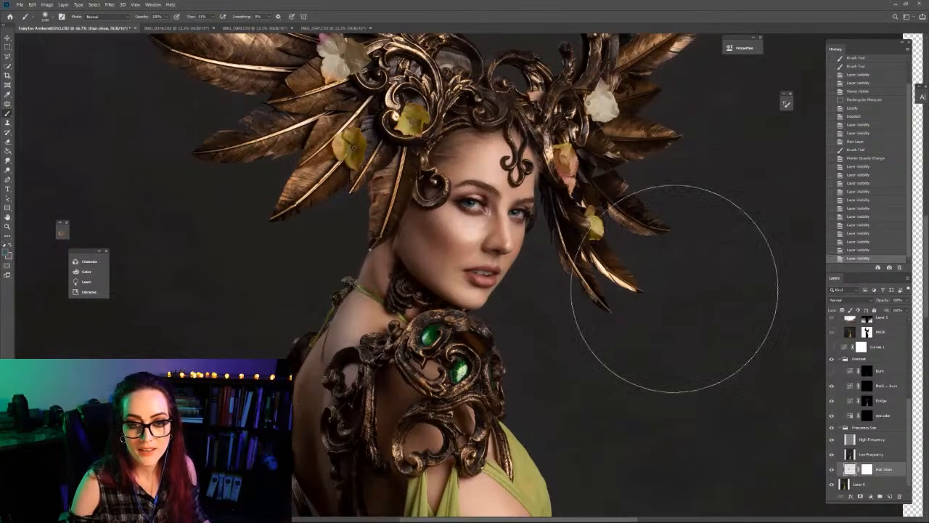
{"action": "left_click", "coordinate": [831, 371]}
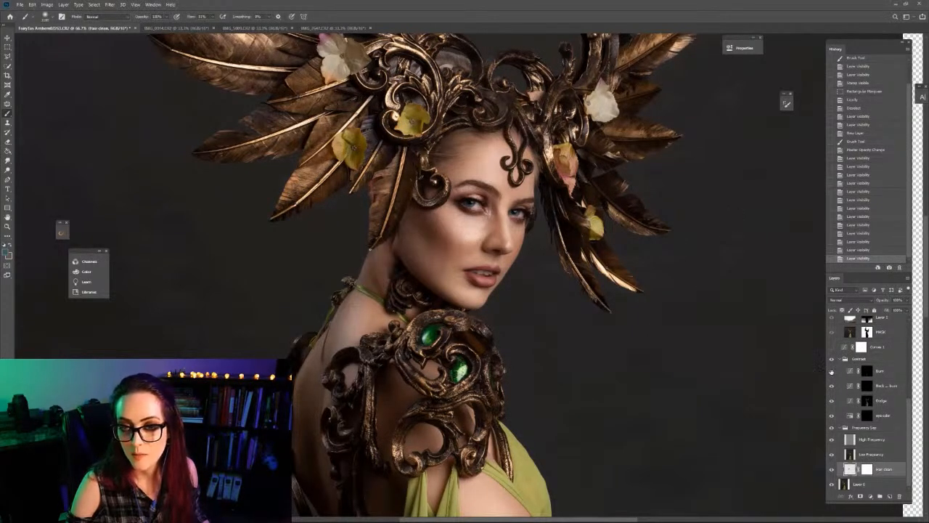
{"action": "left_click", "coordinate": [832, 371]}
{"action": "left_click", "coordinate": [832, 371]}
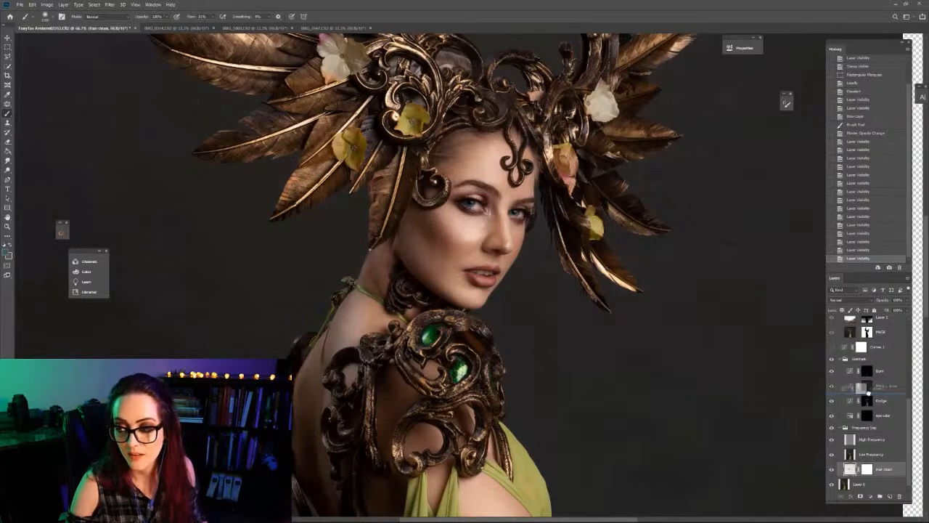
Select the Curves 1 adjustment layer and compare the whole image with it shown and hidden.
{"action": "left_click", "coordinate": [882, 354]}
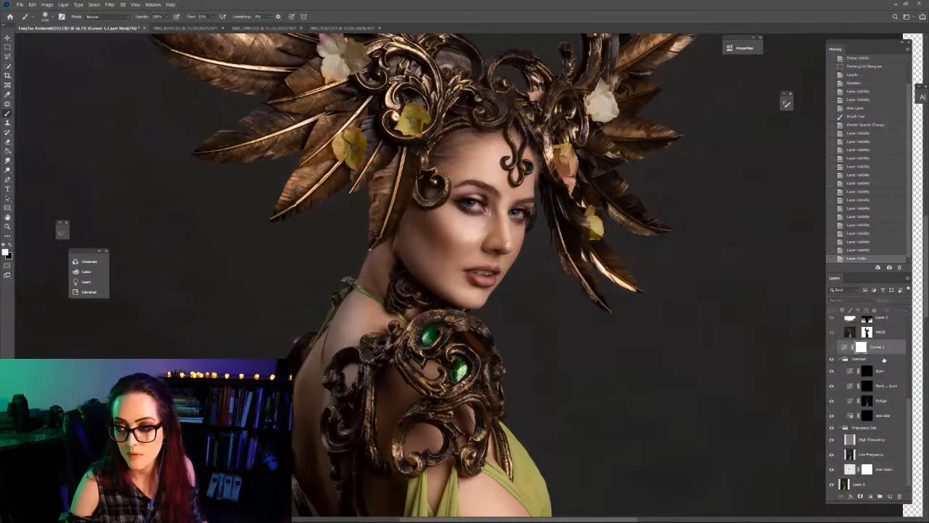
{"action": "left_click", "coordinate": [832, 349]}
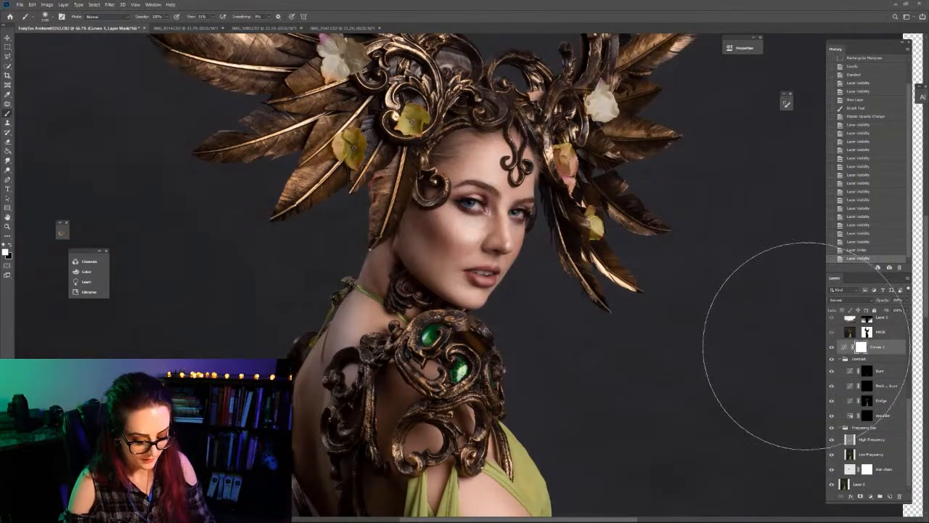
{"action": "key", "text": "ctrl+minus"}
{"action": "key", "text": "ctrl+minus"}
{"action": "key", "text": "ctrl+minus"}
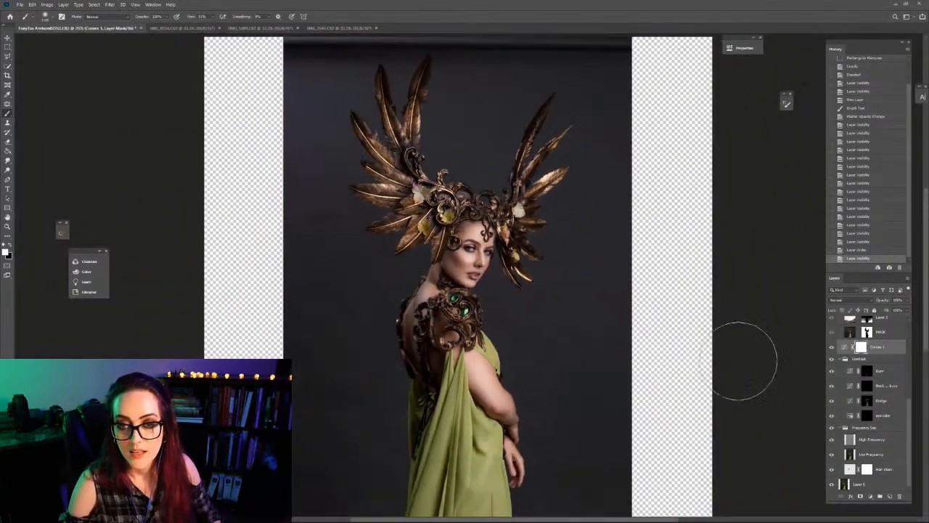
{"action": "scroll", "coordinate": [906, 404], "scroll_direction": "up", "scroll_amount": 5}
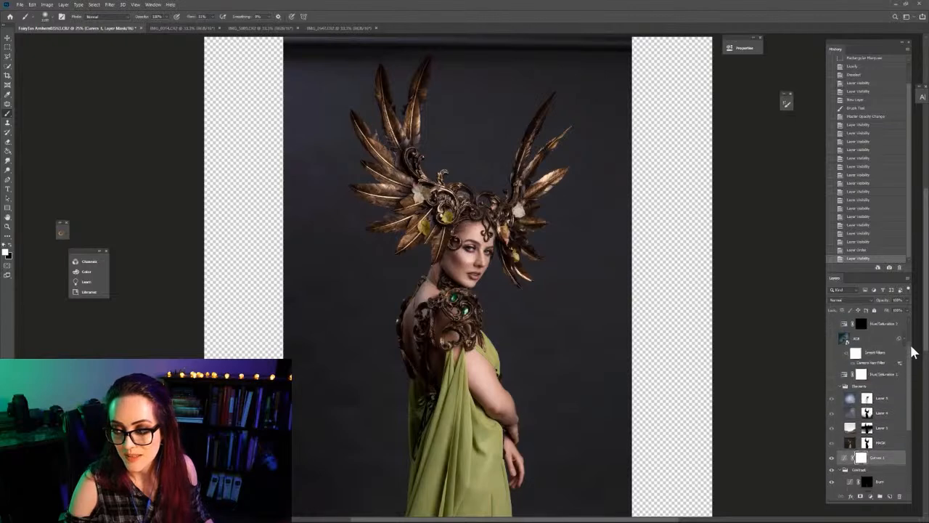
{"action": "left_click", "coordinate": [832, 459]}
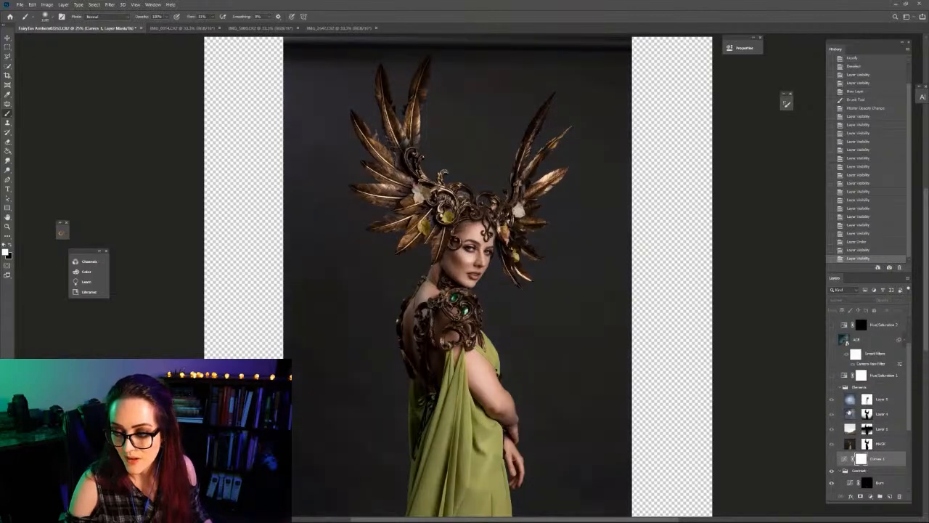
Show the Elements group with only its lowest layer visible, the extended dark backdrop directly above Curves 1.
{"action": "left_click", "coordinate": [833, 388]}
{"action": "left_click", "coordinate": [833, 440]}
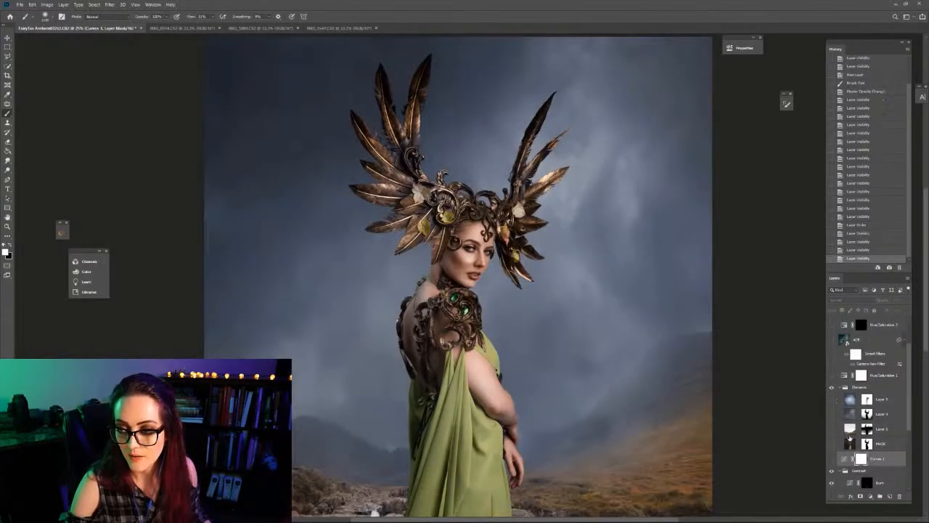
{"action": "key", "text": "ctrl+minus"}
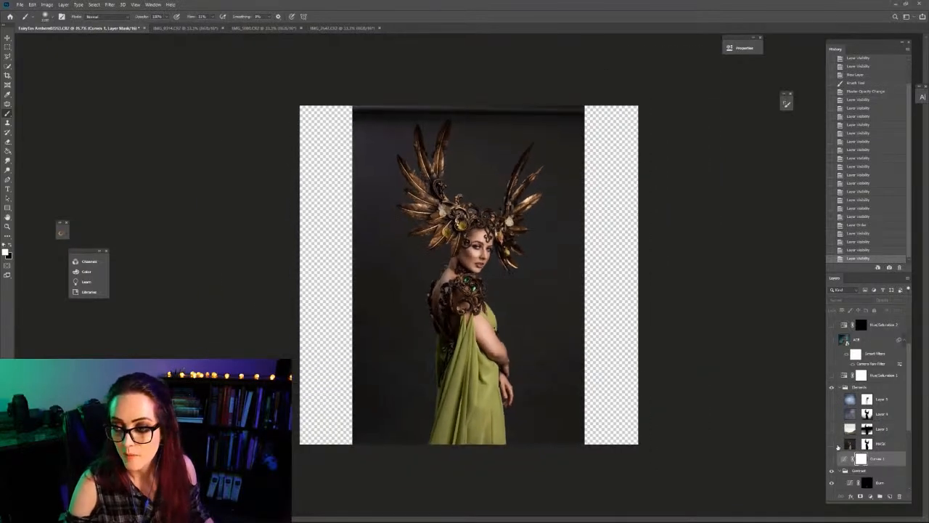
{"action": "left_click", "coordinate": [832, 444]}
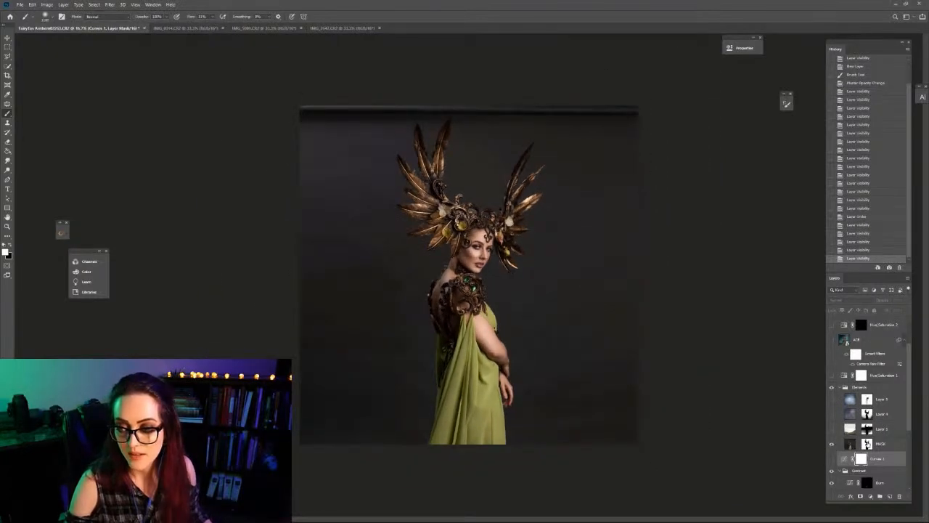
Select the mask of the extended backdrop layer and load it as a selection around the model.
{"action": "left_click", "coordinate": [867, 443]}
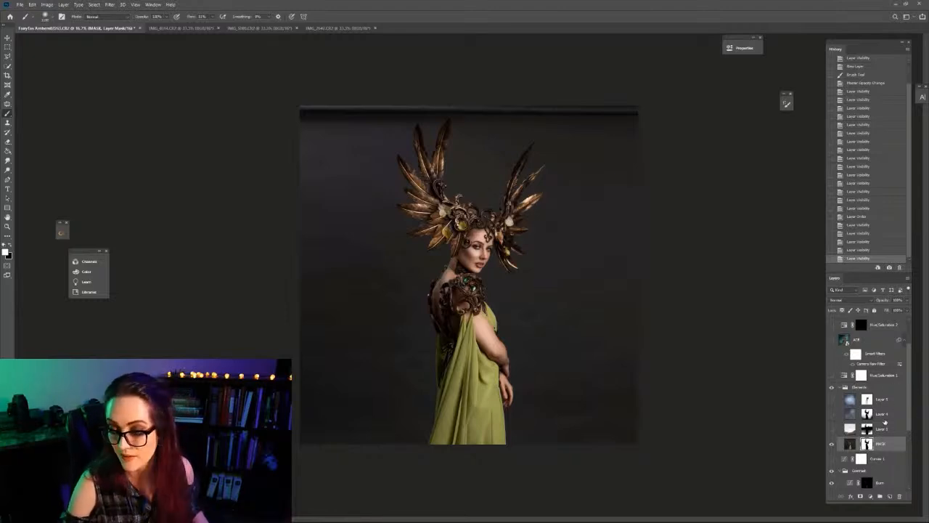
{"action": "left_click", "coordinate": [868, 444], "text": "ctrl"}
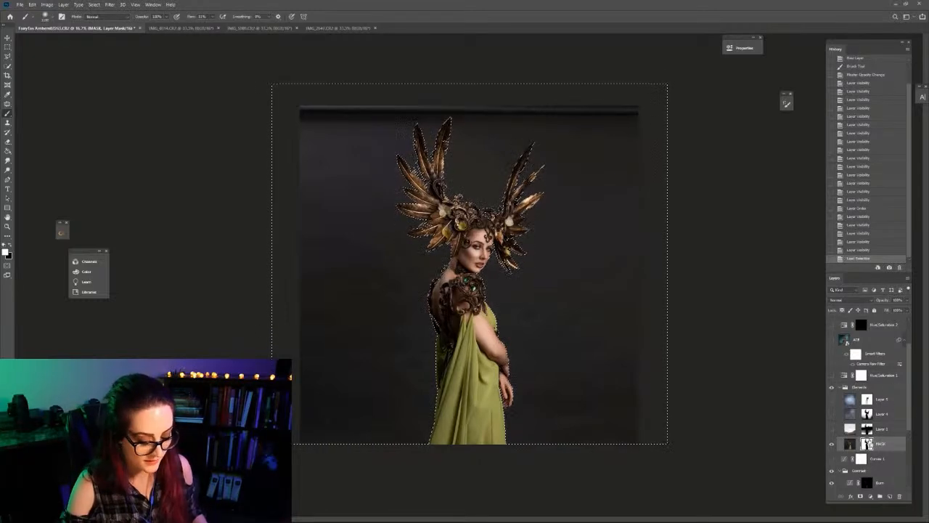
Clear the selection and display the extended backdrop layer's mask on its own to examine the model's silhouette edges, returning to the image.
{"action": "key", "text": "ctrl+d"}
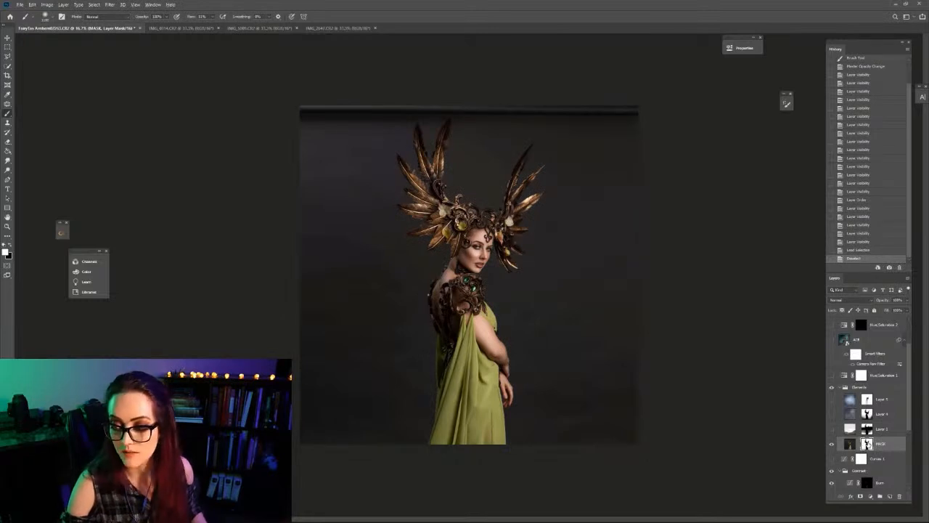
{"action": "left_click", "coordinate": [867, 443], "text": "alt"}
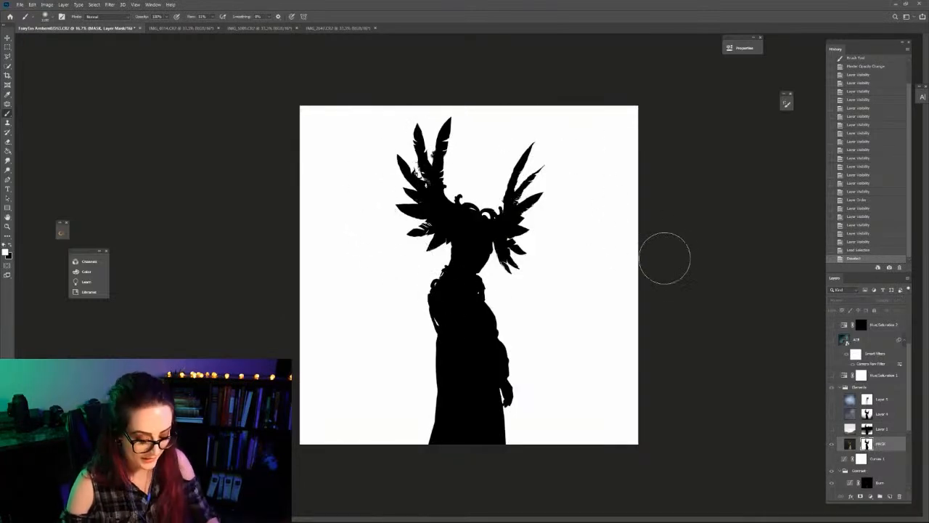
{"action": "key", "text": "ctrl+plus"}
{"action": "key", "text": "ctrl+plus"}
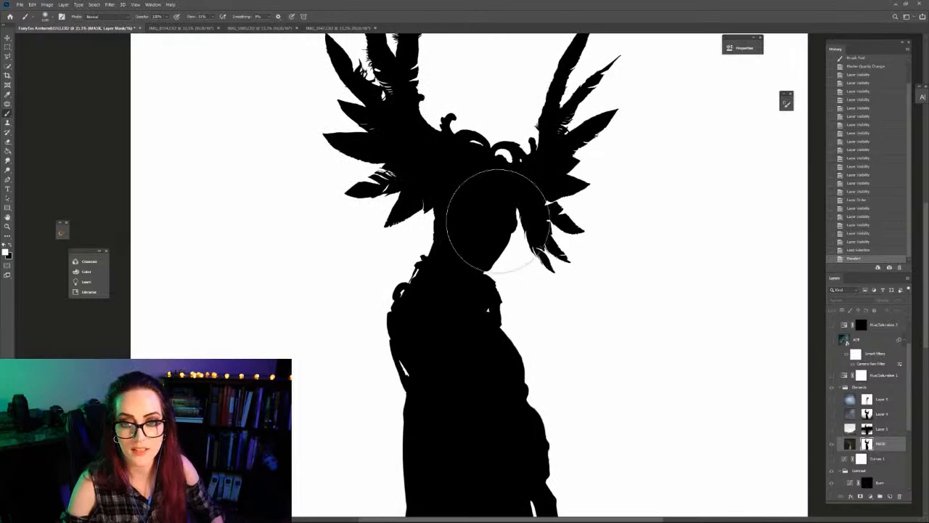
{"action": "left_click_drag", "start_coordinate": [498, 222], "coordinate": [463, 343]}
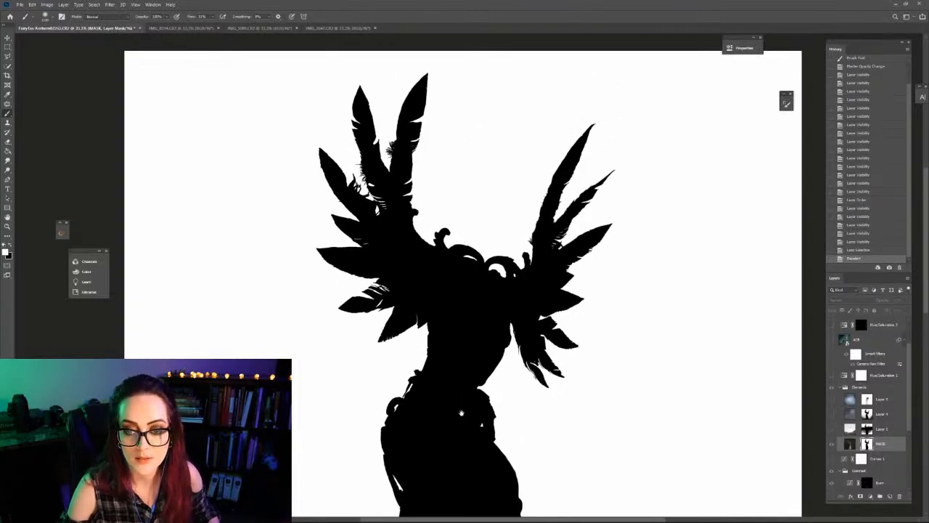
{"action": "scroll", "coordinate": [461, 412], "scroll_direction": "down", "scroll_amount": 5}
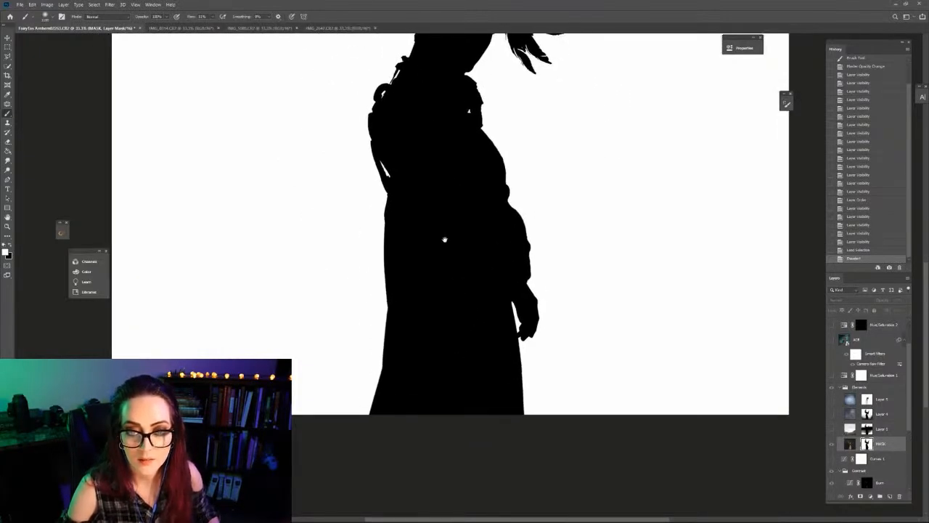
{"action": "scroll", "coordinate": [444, 240], "scroll_direction": "up", "scroll_amount": 3}
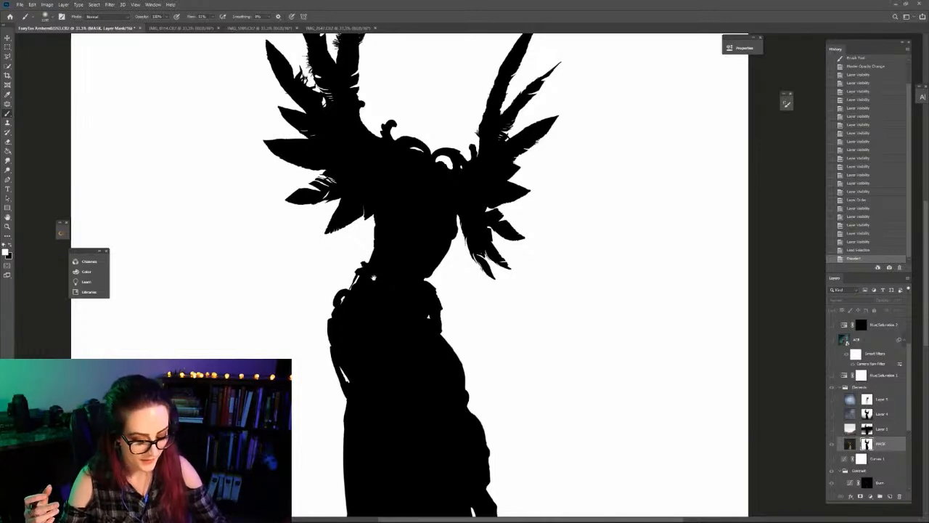
{"action": "key", "text": "ctrl+minus"}
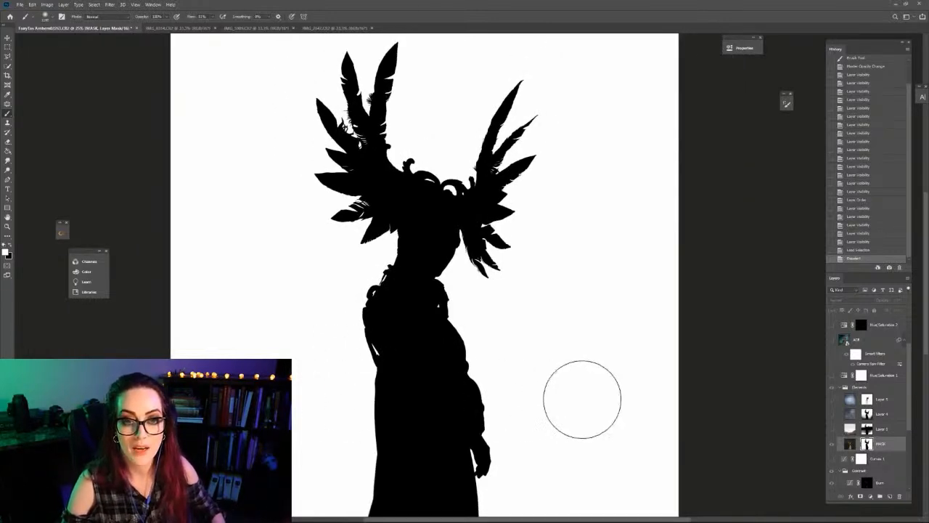
{"action": "mouse_move", "coordinate": [582, 399]}
{"action": "left_mouse_down"}
{"action": "mouse_move", "coordinate": [554, 352]}
{"action": "mouse_move", "coordinate": [574, 373]}
{"action": "left_mouse_up"}
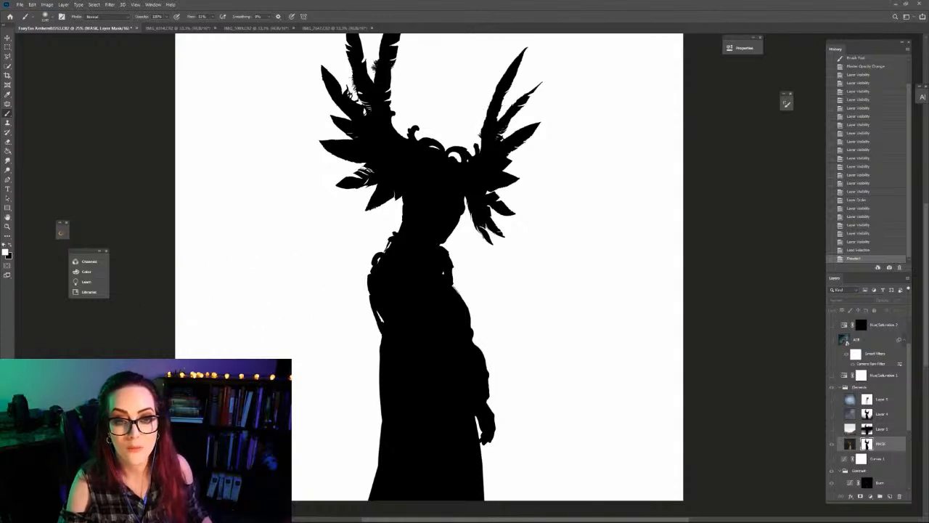
{"action": "left_click_drag", "start_coordinate": [488, 253], "coordinate": [485, 286]}
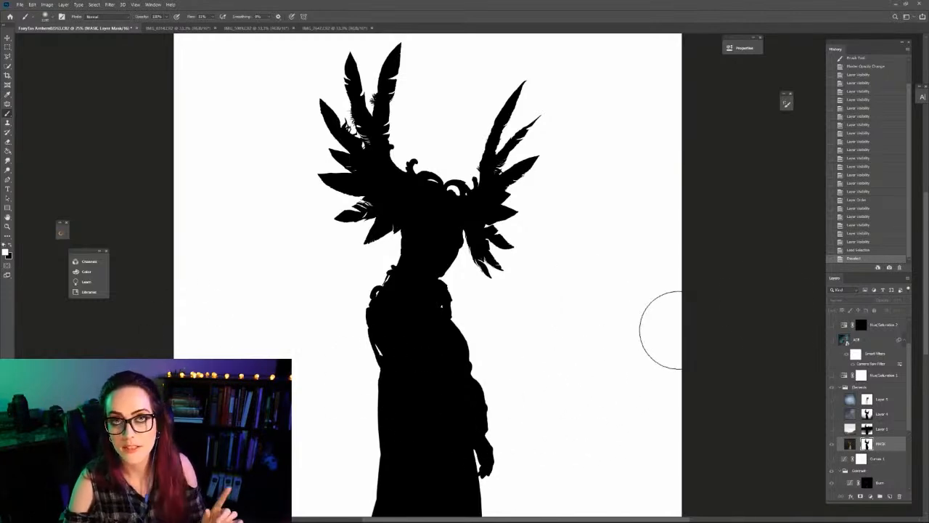
{"action": "left_click", "coordinate": [889, 444]}
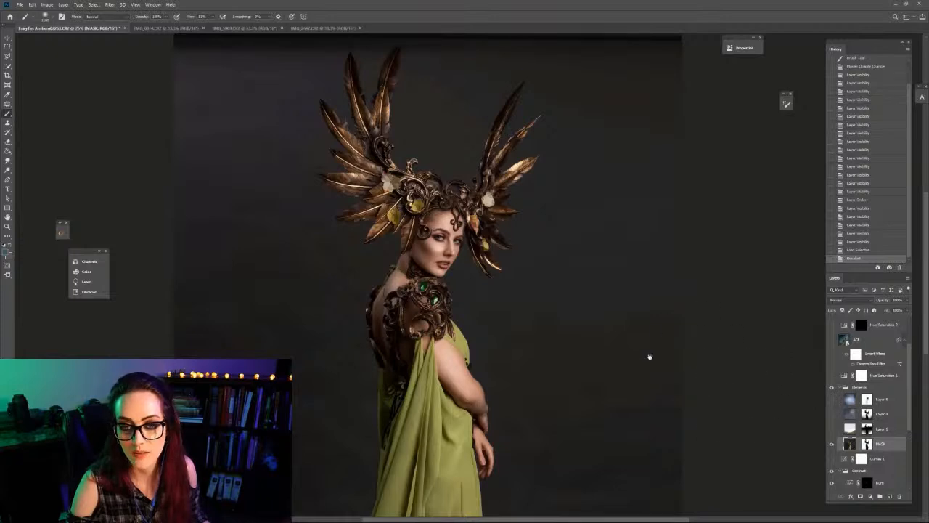
Show the masked mountain landscape layer directly above the extended backdrop and examine how it blends behind the model.
{"action": "key", "text": "ctrl+minus"}
{"action": "key", "text": "ctrl+minus"}
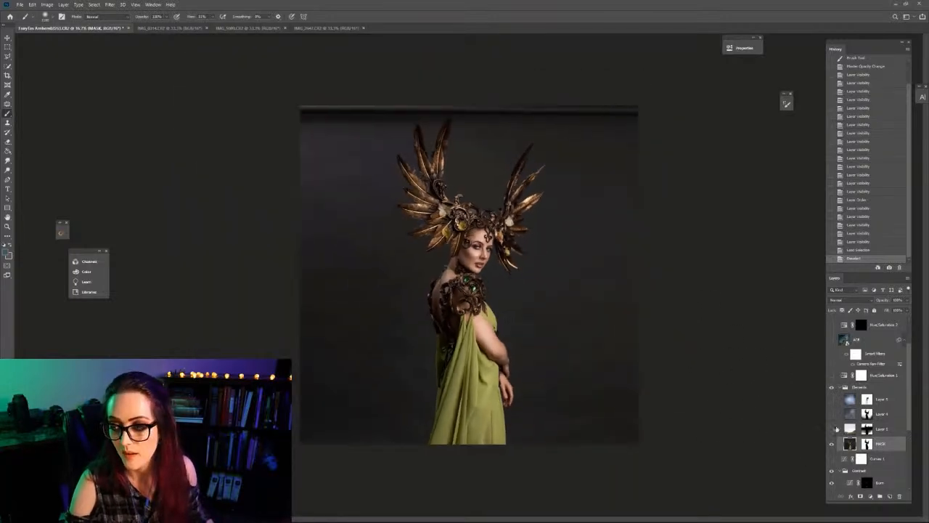
{"action": "left_click", "coordinate": [833, 430]}
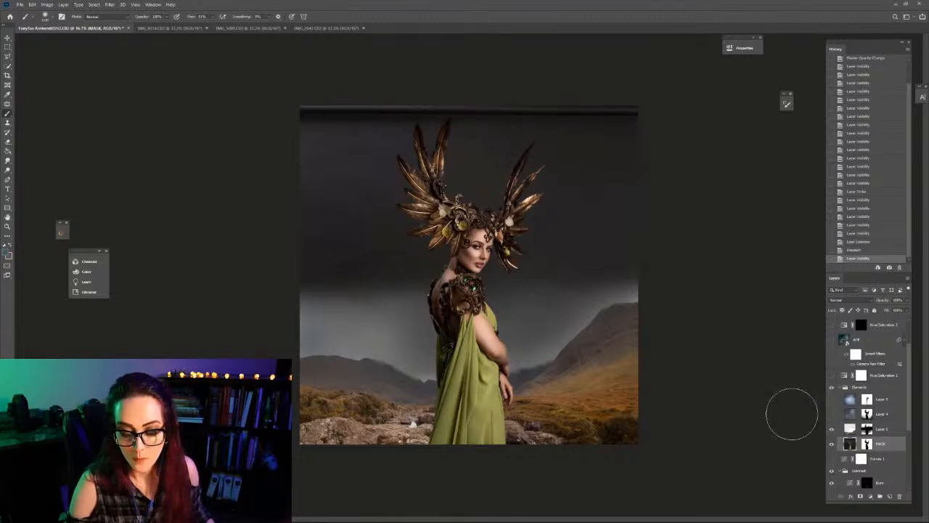
{"action": "key", "text": "ctrl+plus"}
{"action": "key", "text": "ctrl+plus"}
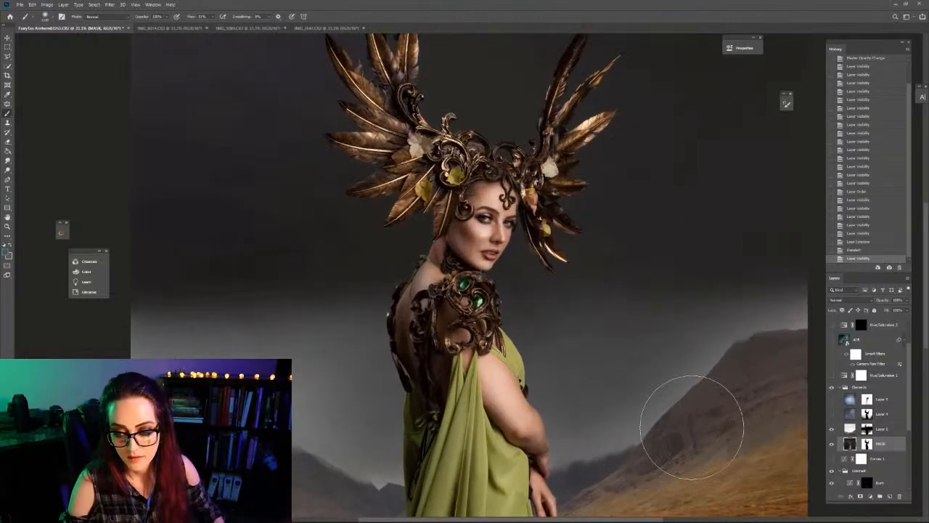
{"action": "key", "text": "v"}
{"action": "left_click_drag", "start_coordinate": [701, 430], "coordinate": [608, 324]}
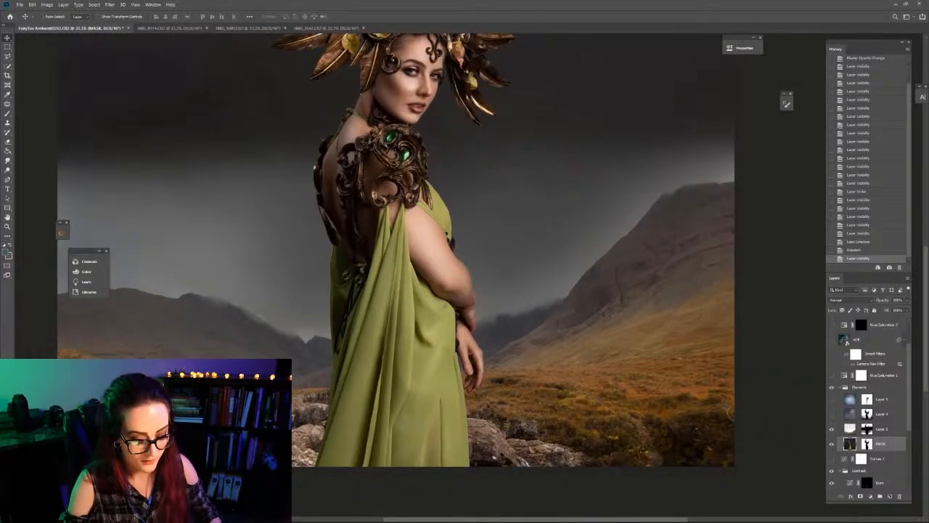
{"action": "key", "text": "ctrl+minus"}
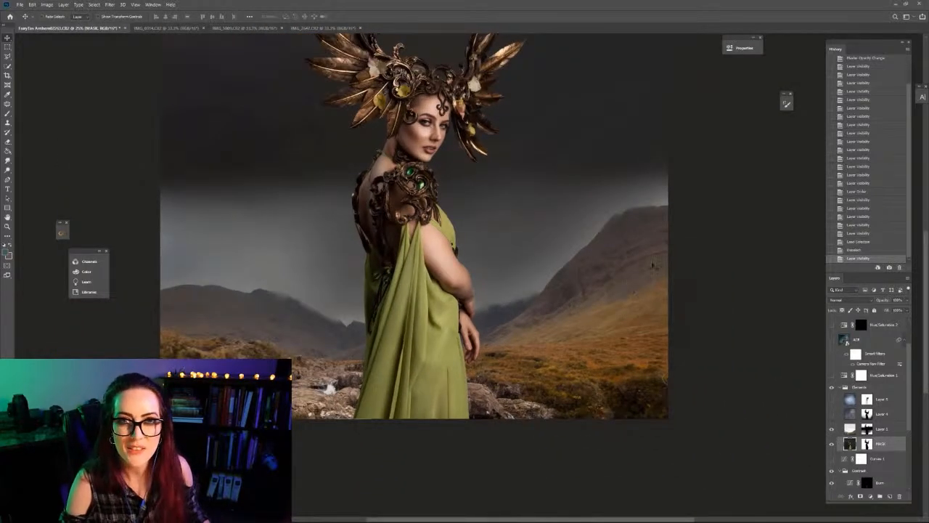
{"action": "left_click_drag", "start_coordinate": [670, 294], "coordinate": [746, 336]}
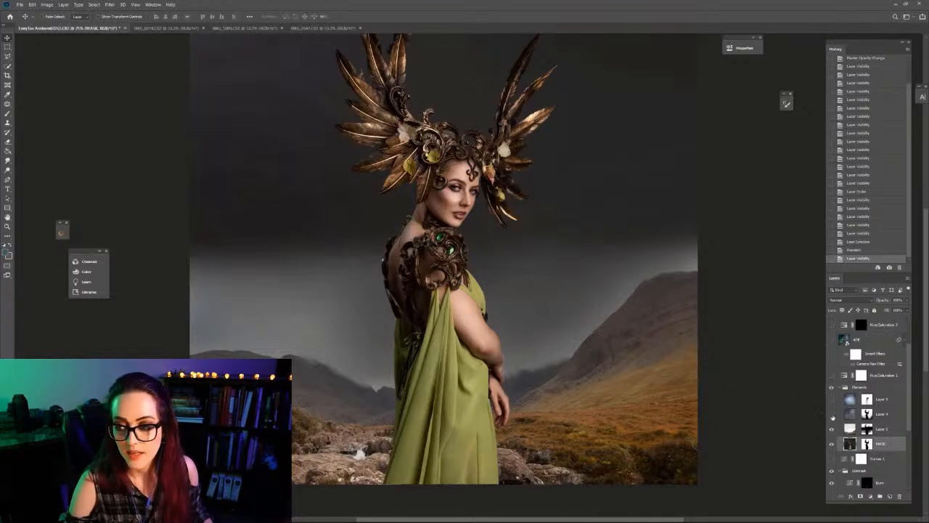
Show the two masked cloud layers above the landscape in the Elements group.
{"action": "left_click", "coordinate": [832, 414]}
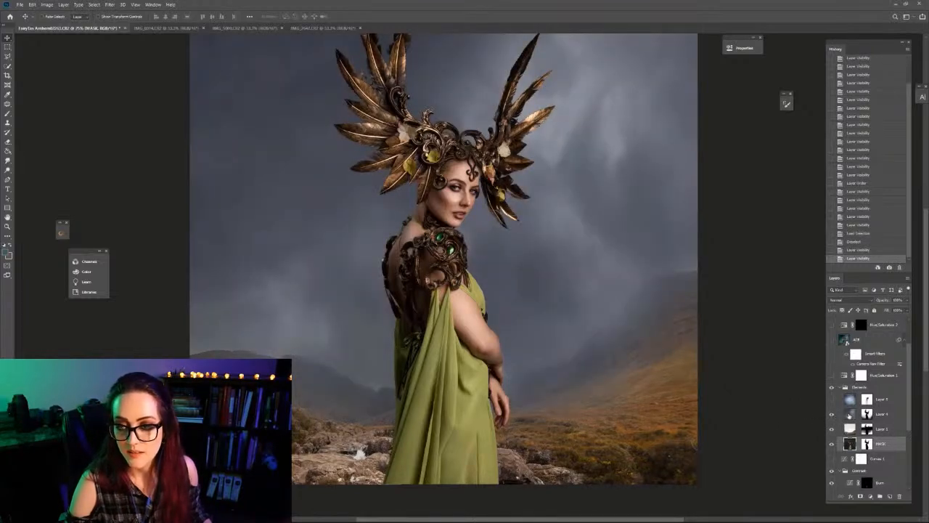
{"action": "key", "text": "ctrl+minus"}
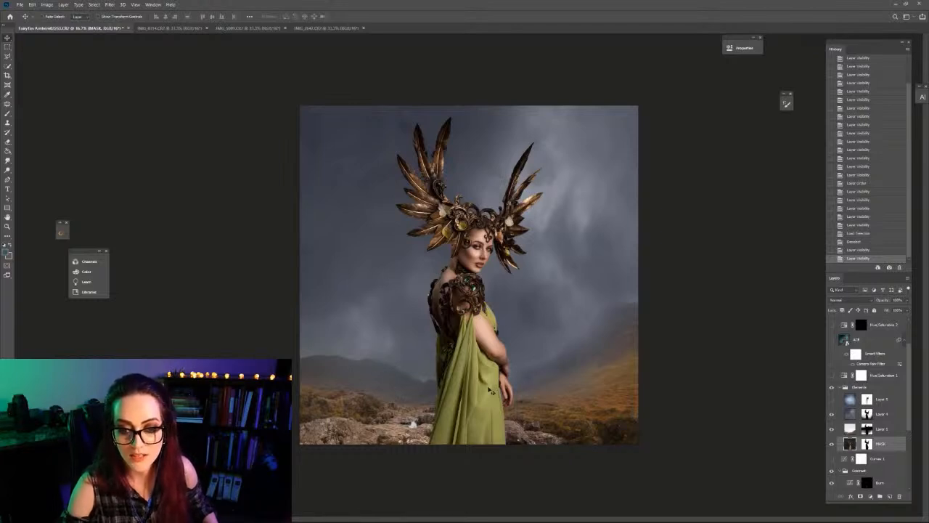
{"action": "left_click", "coordinate": [832, 399]}
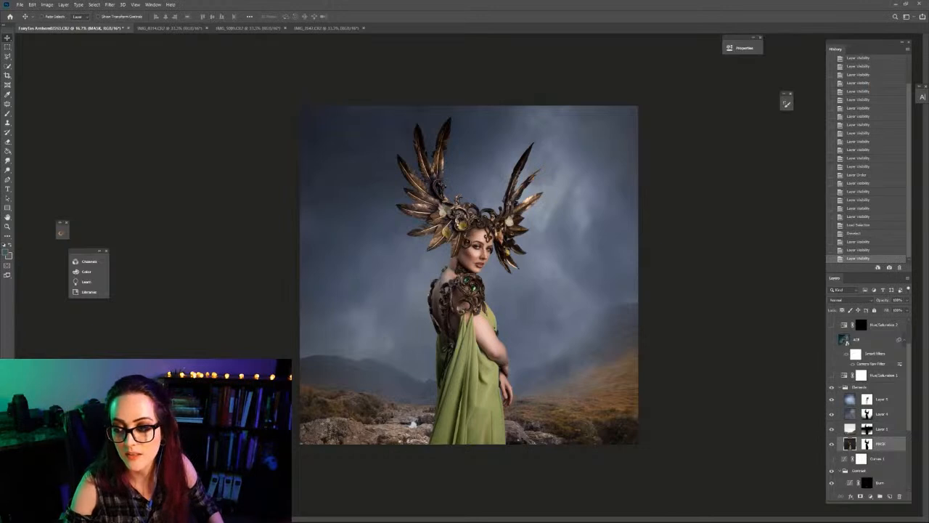
Show the Curves 1, Hue/Saturation 1, ACR and Hue/Saturation 2 layers one by one.
{"action": "left_click", "coordinate": [831, 459]}
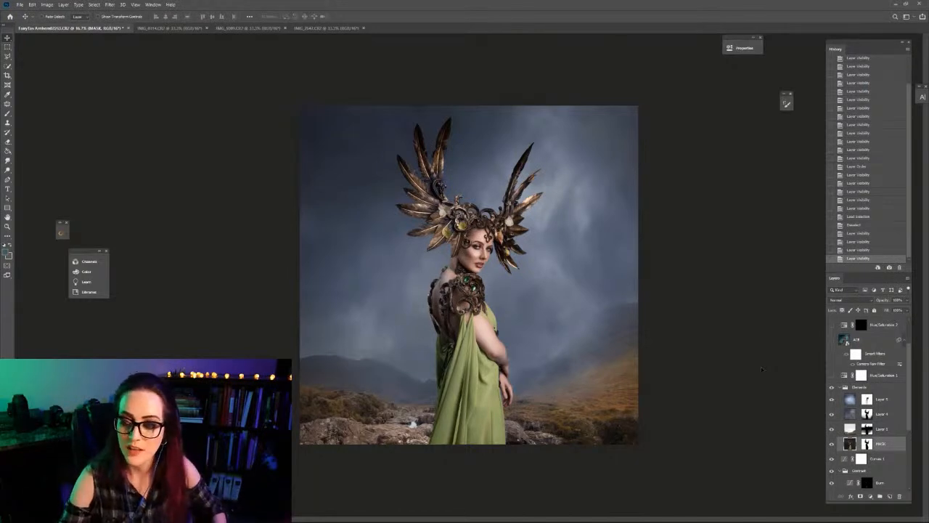
{"action": "left_click", "coordinate": [831, 375]}
{"action": "left_click_drag", "start_coordinate": [908, 392], "coordinate": [906, 365]}
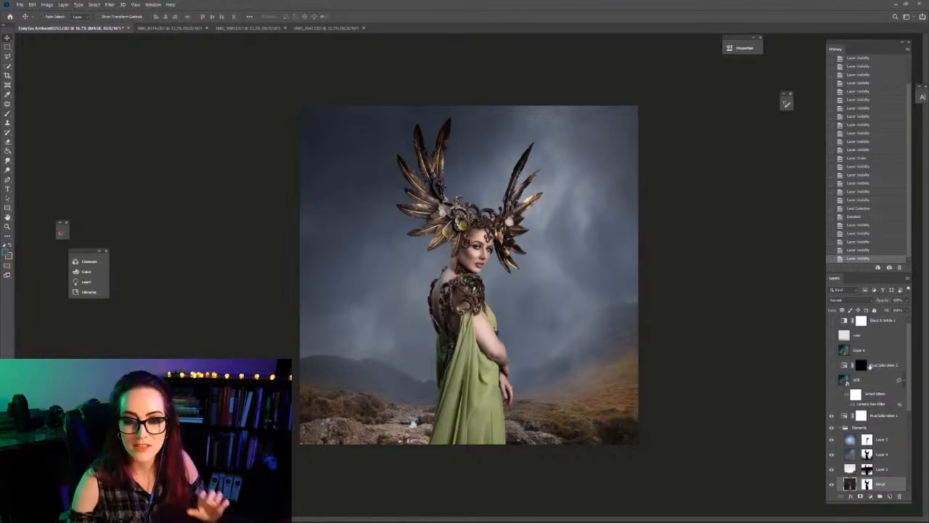
{"action": "left_click", "coordinate": [831, 382]}
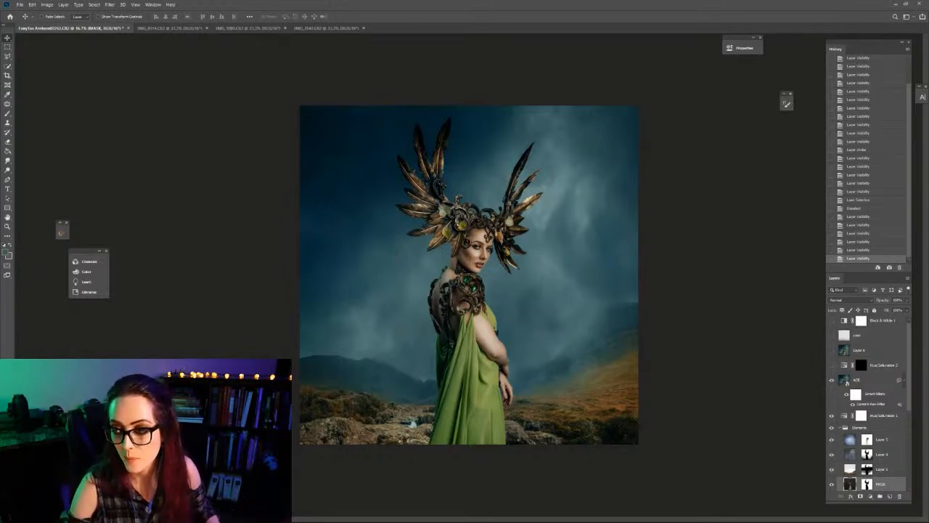
{"action": "left_click", "coordinate": [831, 364]}
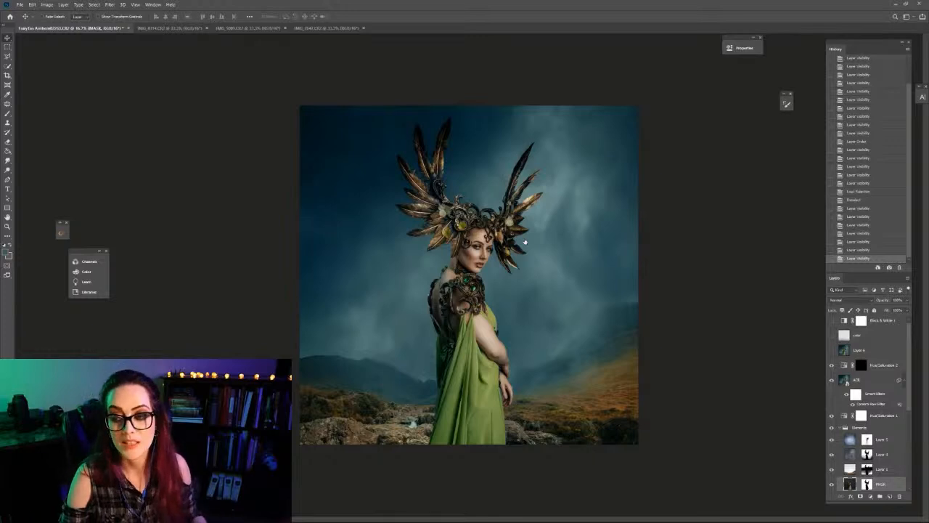
Show the merged image layer above Hue/Saturation 2 and rename it Liquify.
{"action": "left_click", "coordinate": [833, 350]}
{"action": "double_click", "coordinate": [859, 350]}
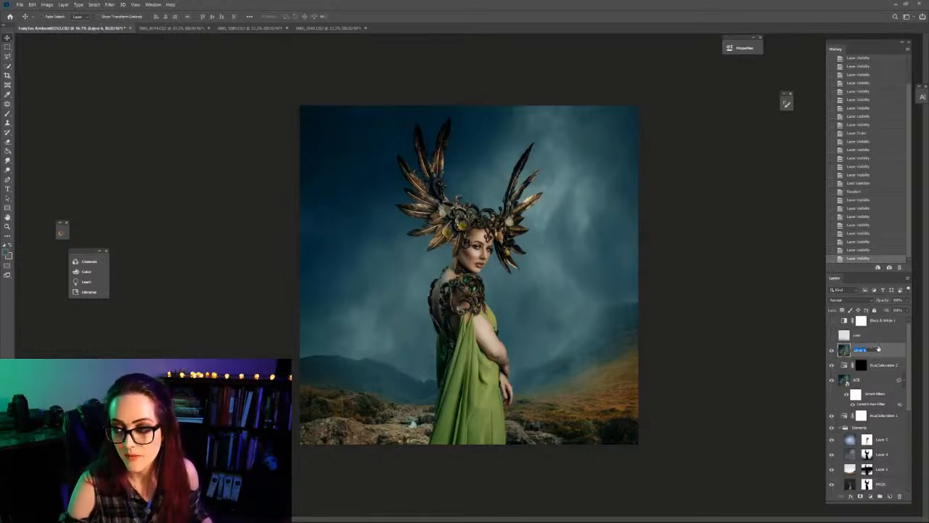
{"action": "type", "text": "sky fx"}
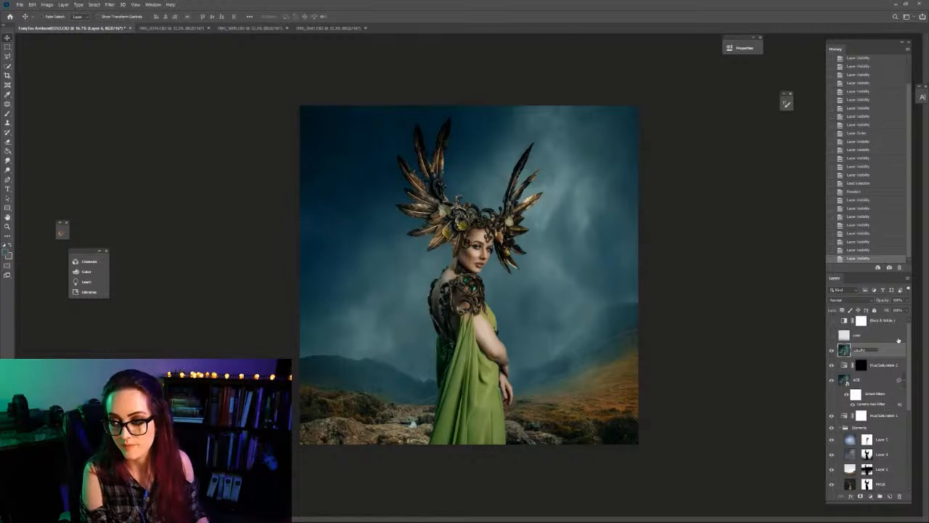
{"action": "key", "text": "Return"}
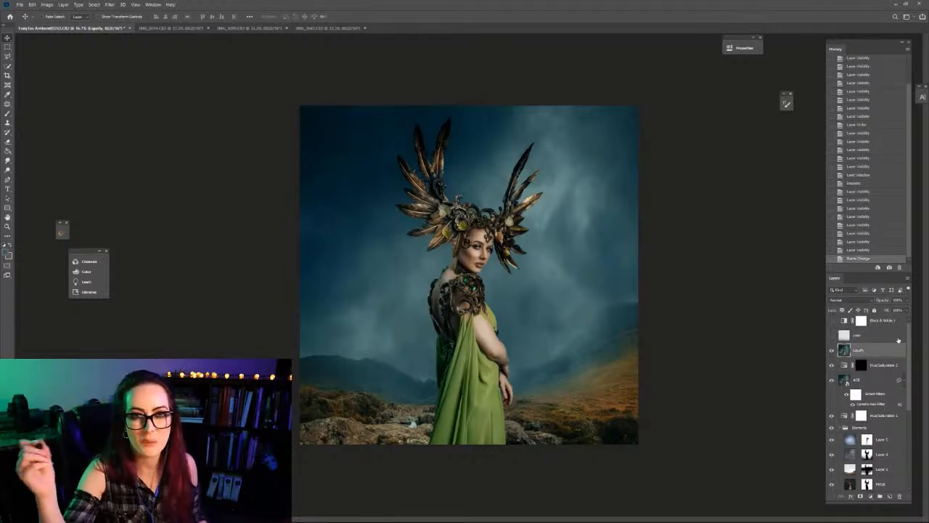
Show the layer directly above Liquify and inspect its effect on the whole composite.
{"action": "left_click", "coordinate": [832, 335]}
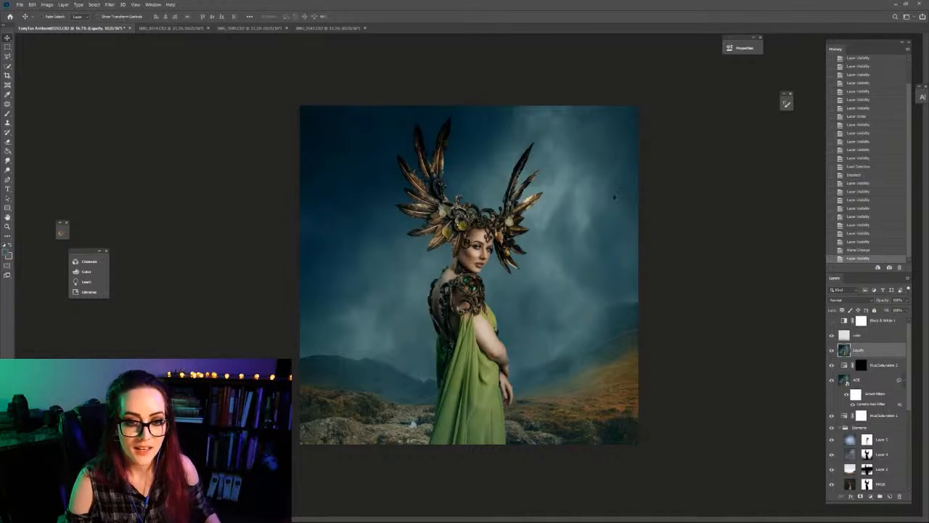
{"action": "key", "text": "ctrl+minus"}
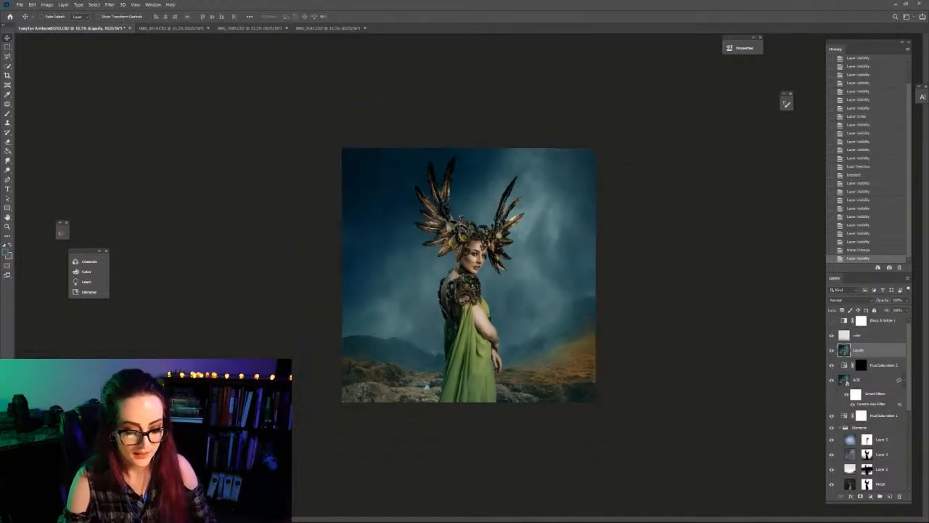
{"action": "key", "text": "ctrl+plus"}
{"action": "key", "text": "ctrl+plus"}
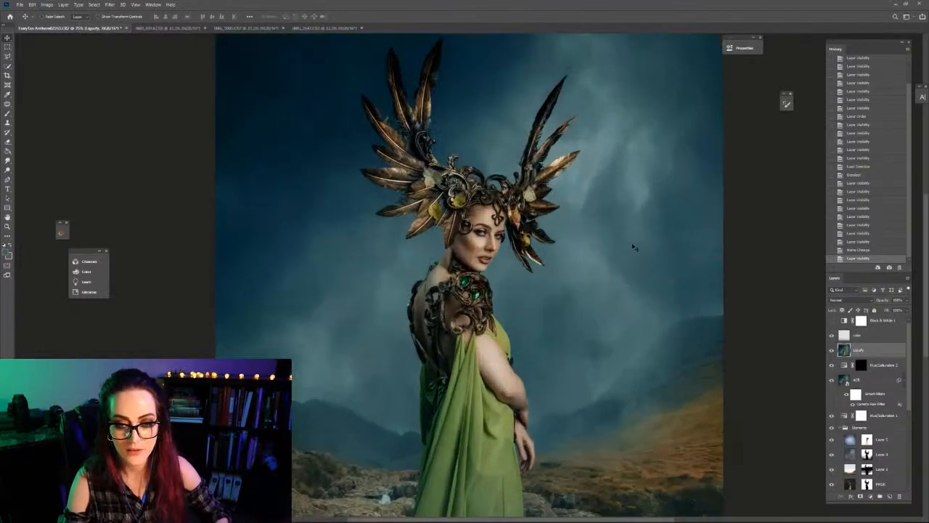